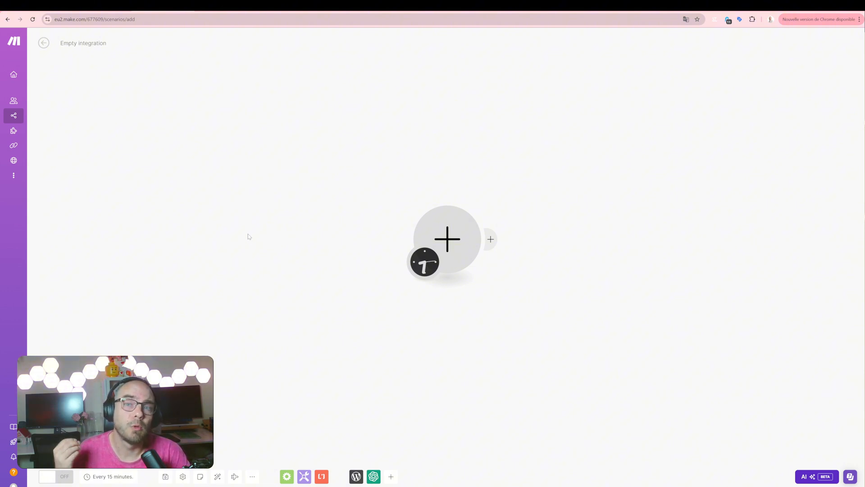
Add a Google Sheets Watch New Rows module as the scenario's trigger.
left_click(446, 242)
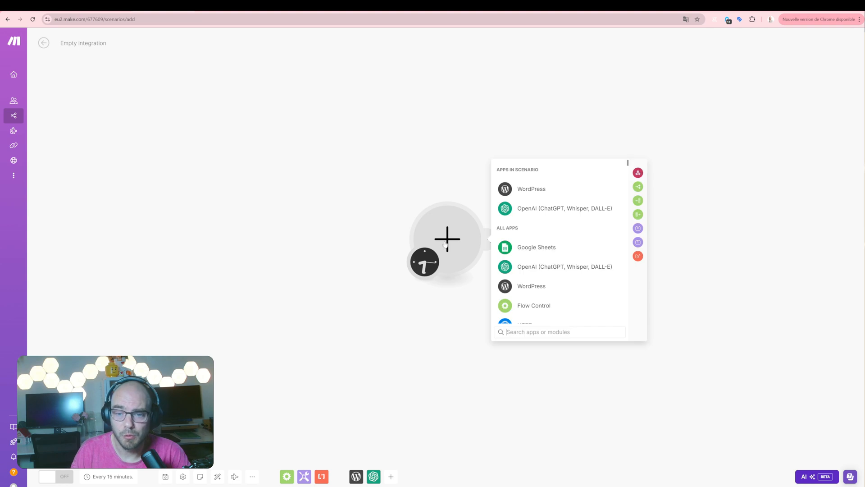
left_click(530, 248)
scroll(532, 249, "down", 2)
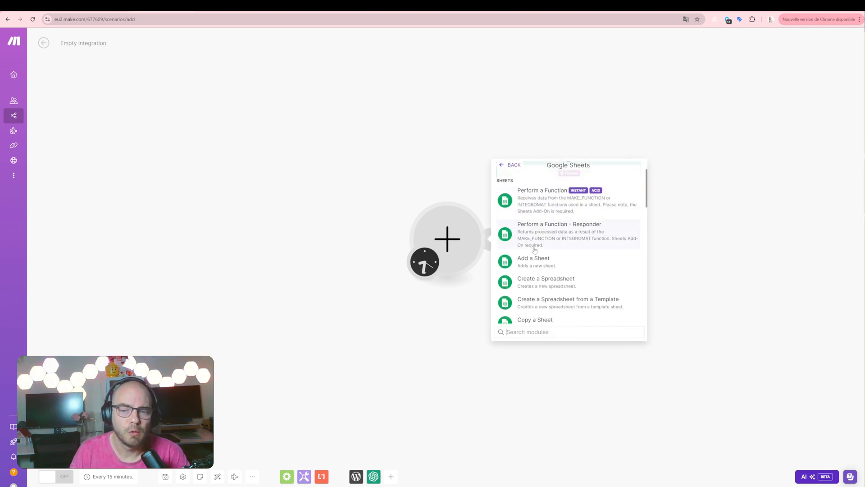
scroll(535, 250, "down", 4)
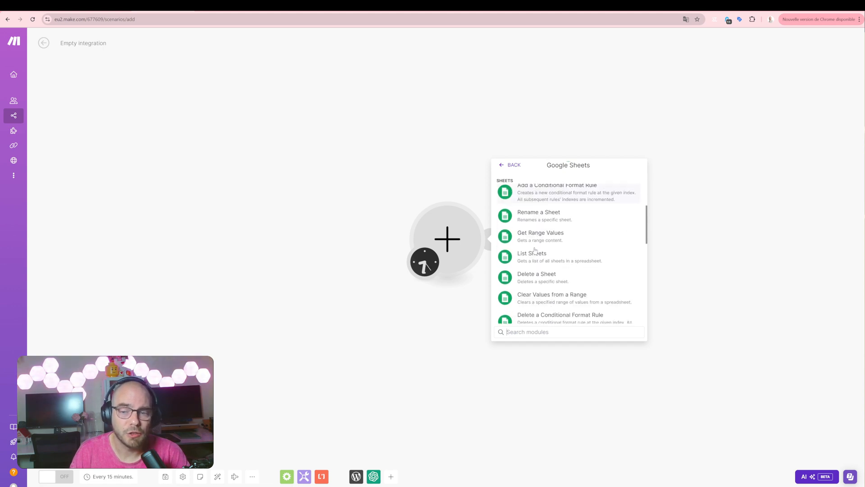
left_click(541, 303)
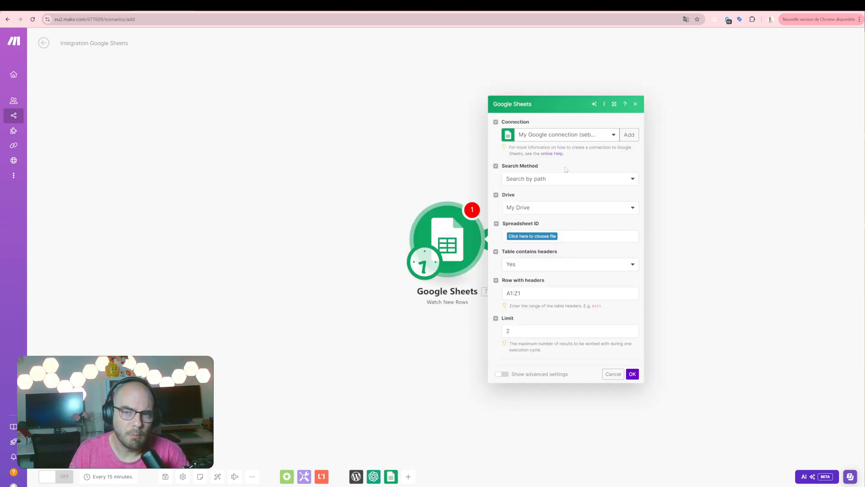
Set the search method to Search by path in My Drive and choose the spreadsheet "[Automatisation make] decorersatable.com".
left_click(634, 134)
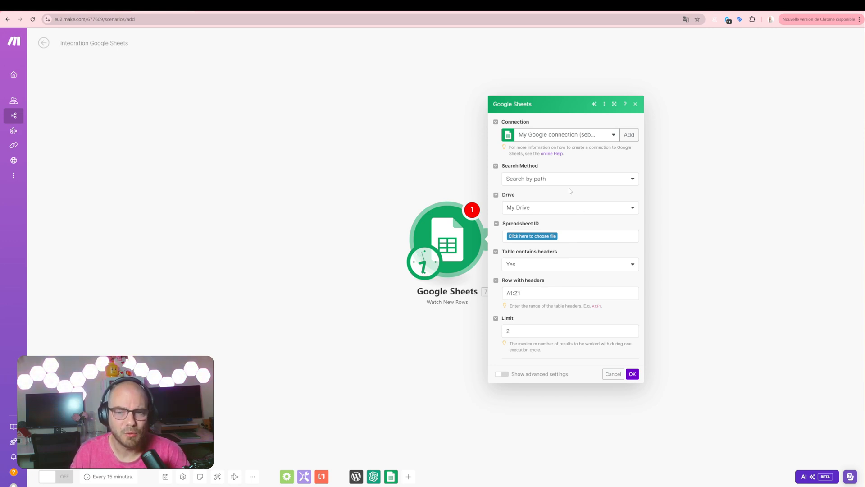
left_click(546, 179)
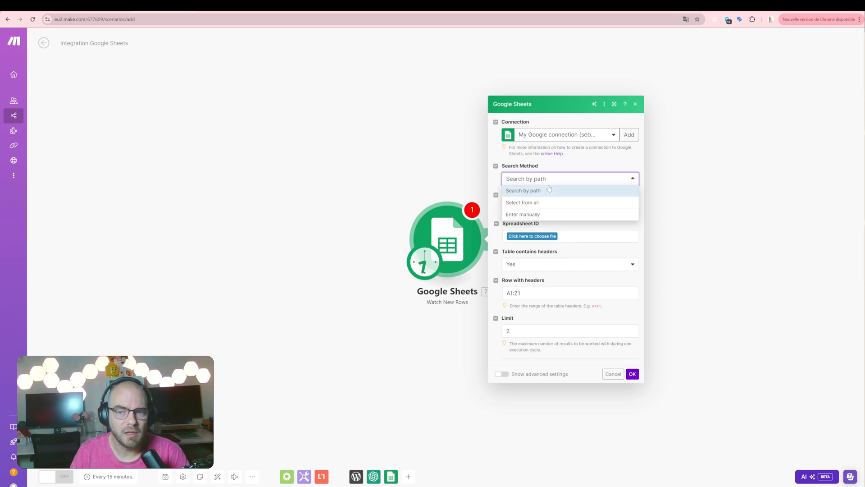
left_click(549, 190)
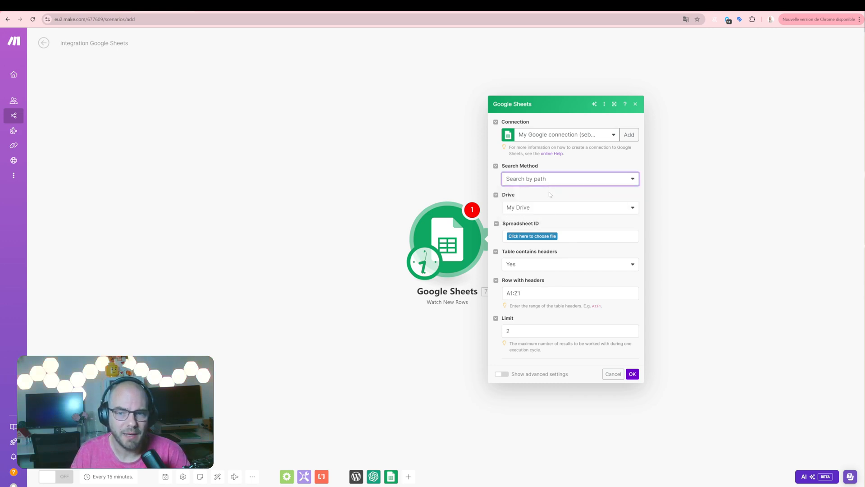
left_click(546, 207)
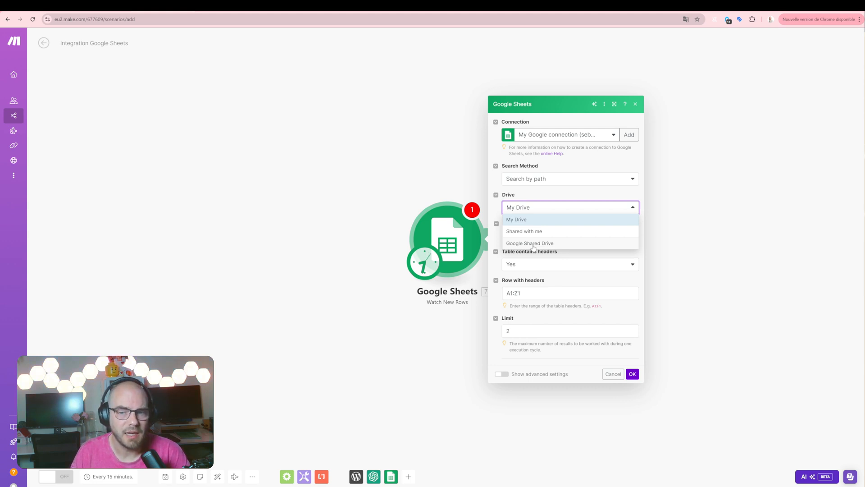
left_click(523, 219)
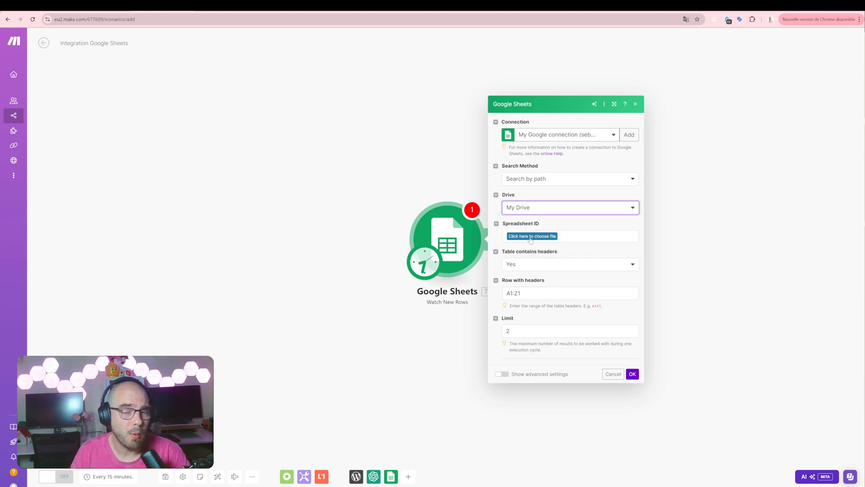
left_click(531, 237)
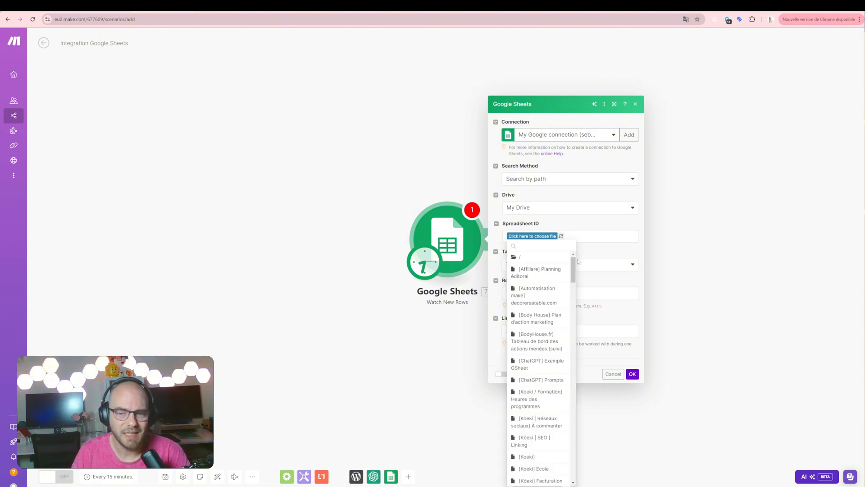
left_click(554, 302)
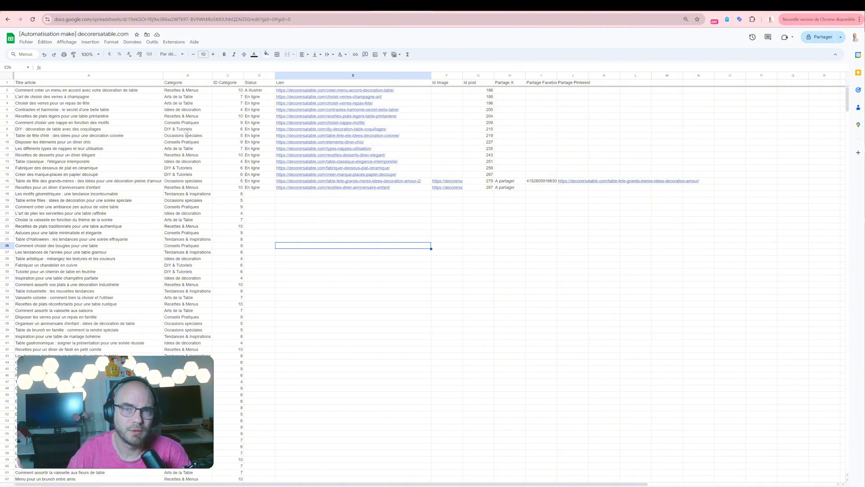
In the Google Sheets document, go through the columns from Titre article to Partage Pinterest.
left_click(137, 75)
left_click(189, 75)
left_click(218, 76)
left_click_drag(259, 75, 566, 73)
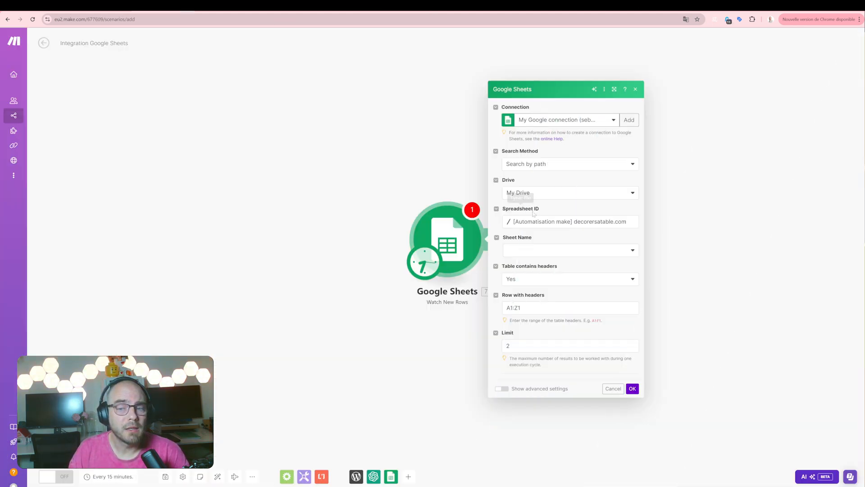
Choose the decorersatable.com sheet, keep the header range A1:Z1, and save the module with a limit of 1.
left_click(525, 251)
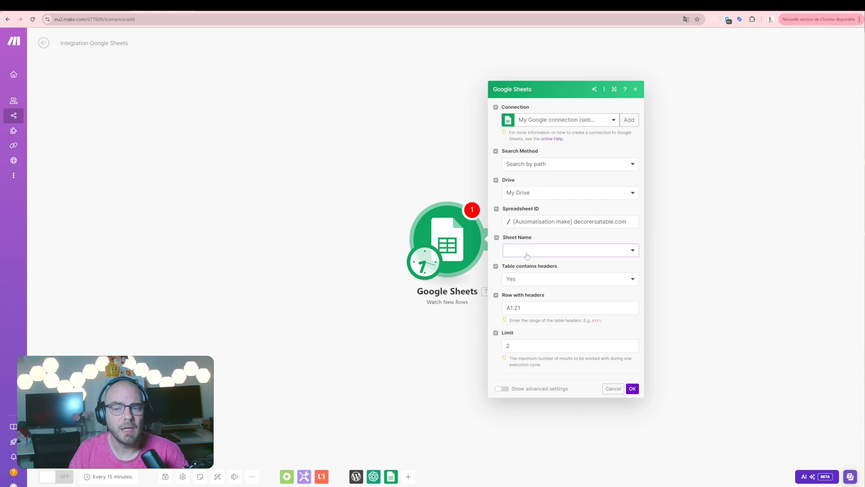
left_click(525, 263)
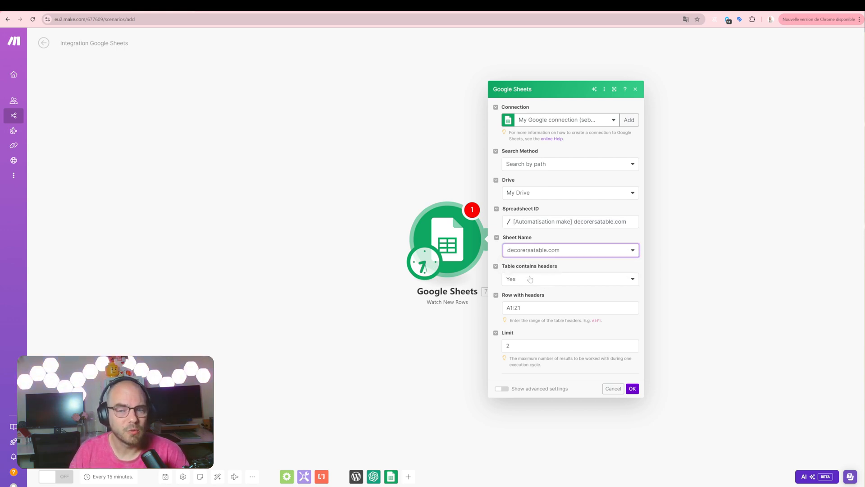
left_click(516, 308)
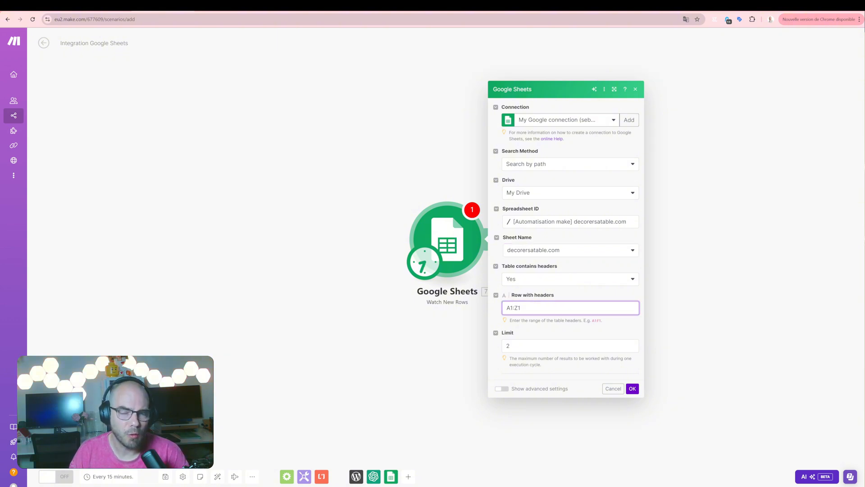
left_click(216, 5)
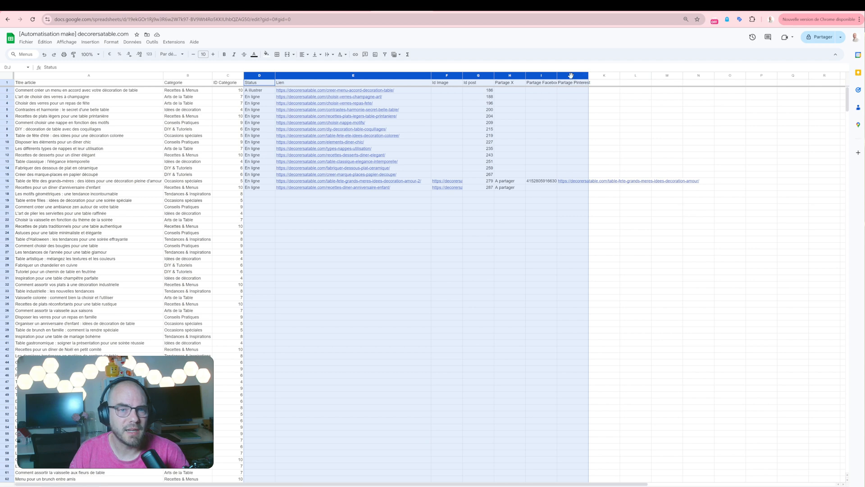
left_click(184, 6)
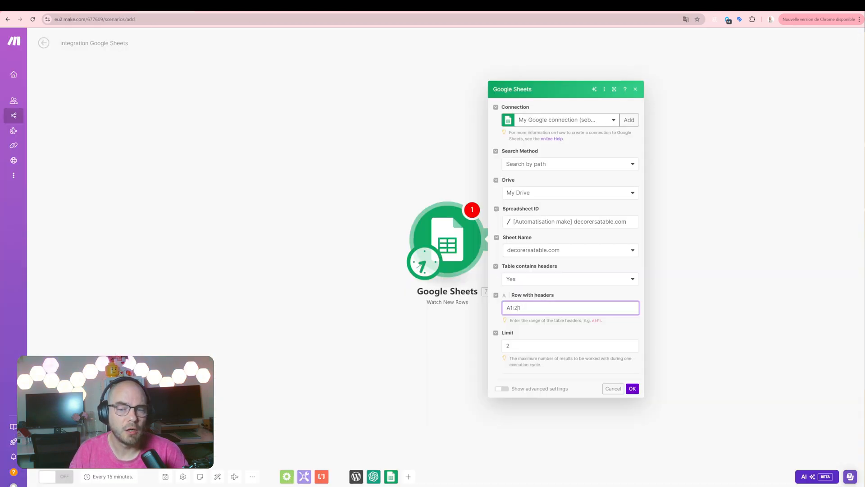
key("Tab")
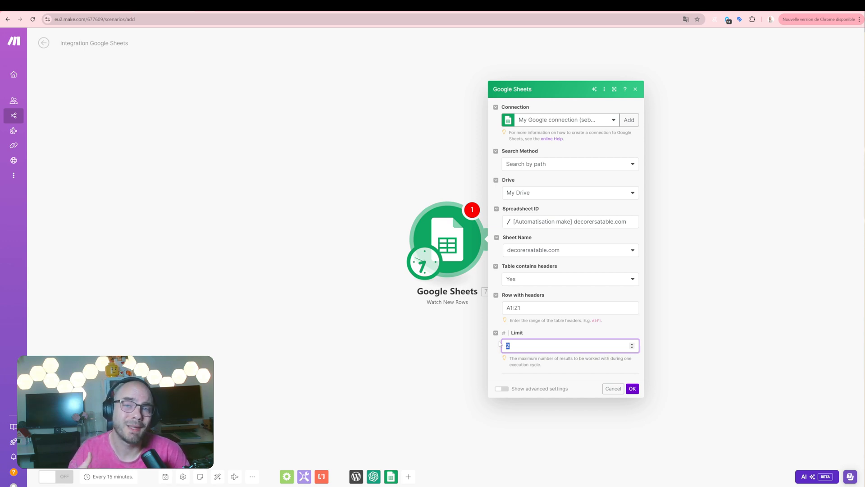
type("1")
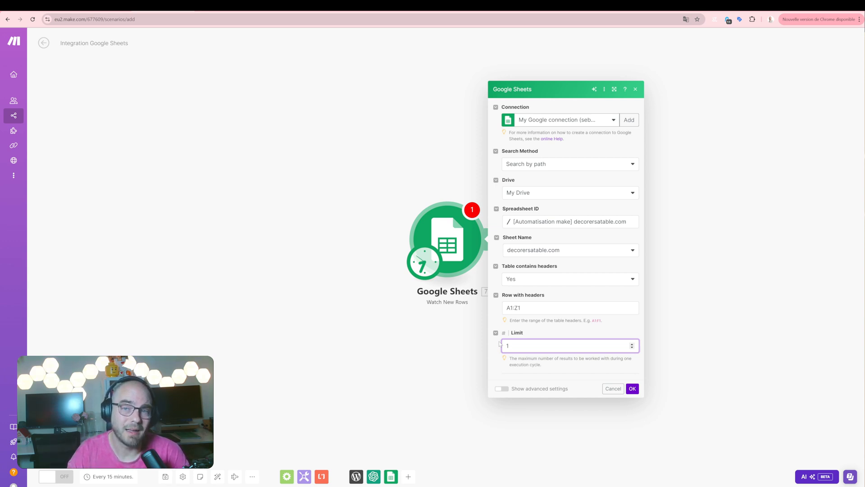
left_click(632, 389)
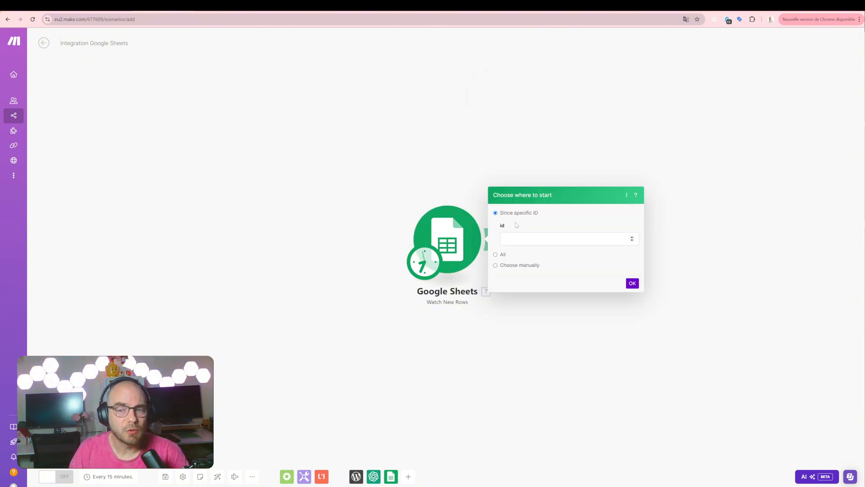
Compare the starting-point options and set the Watch New Rows module to start from All.
left_click(499, 255)
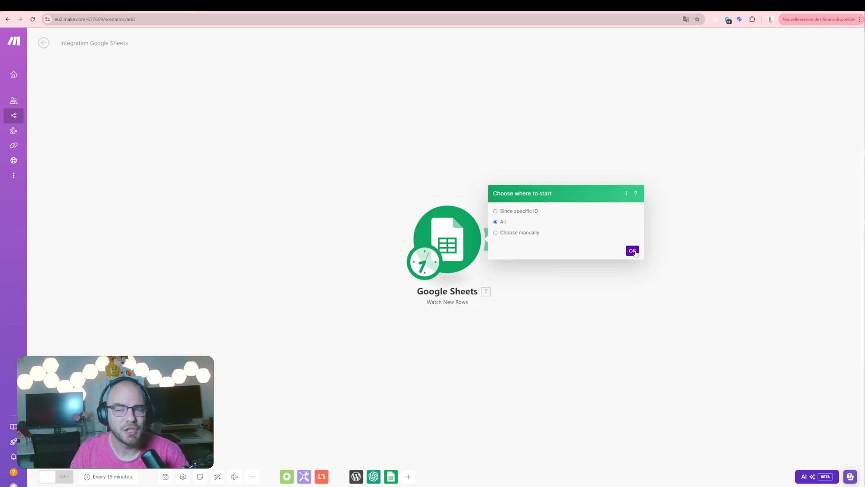
left_click(537, 211)
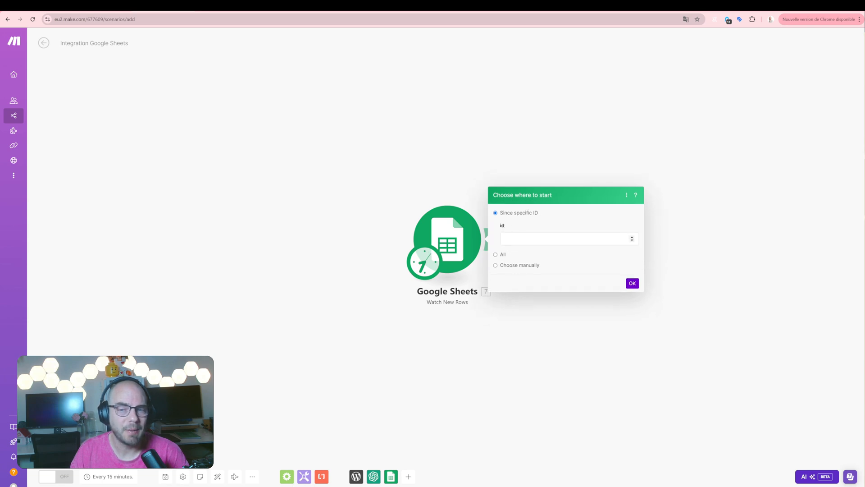
left_click(547, 239)
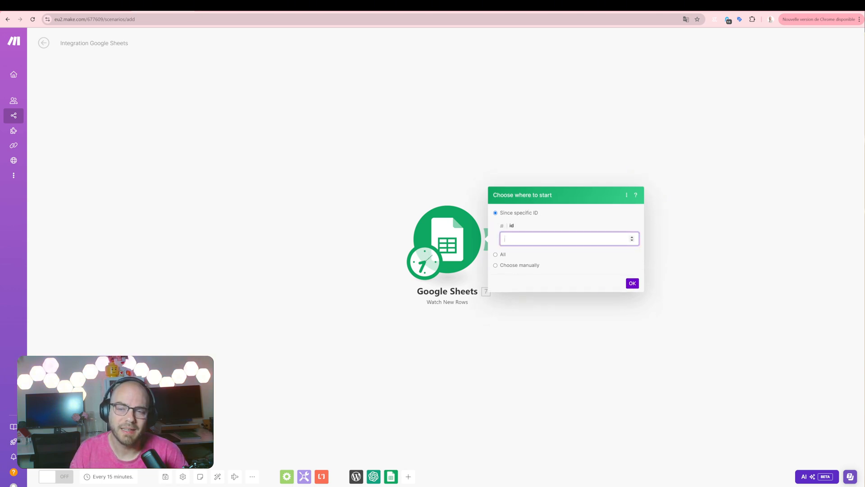
left_click(505, 255)
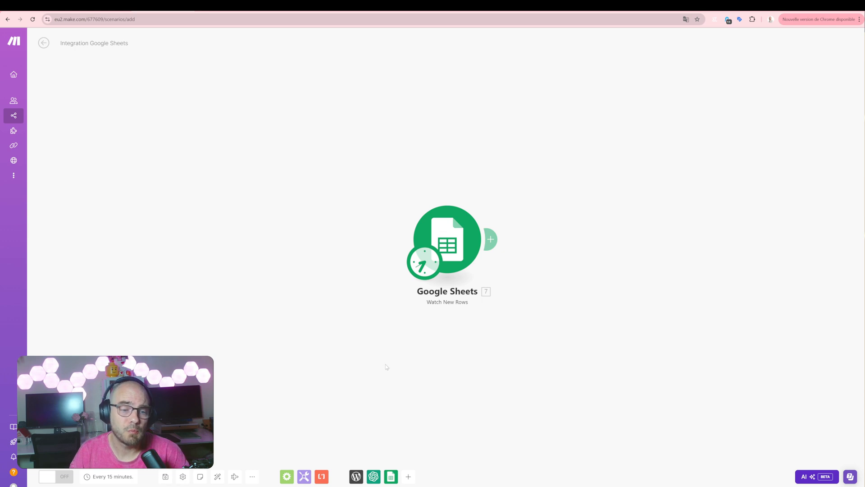
Run the scenario once and inspect the output of the Google Sheets module.
left_click(61, 455)
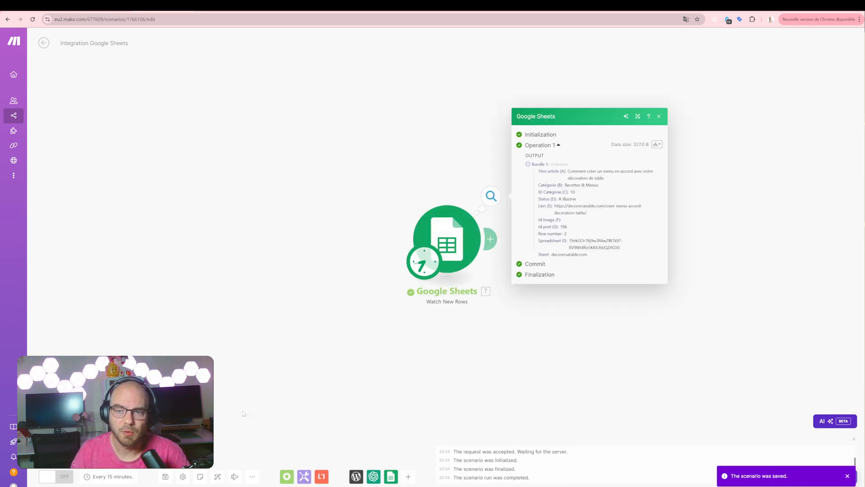
left_click(52, 476)
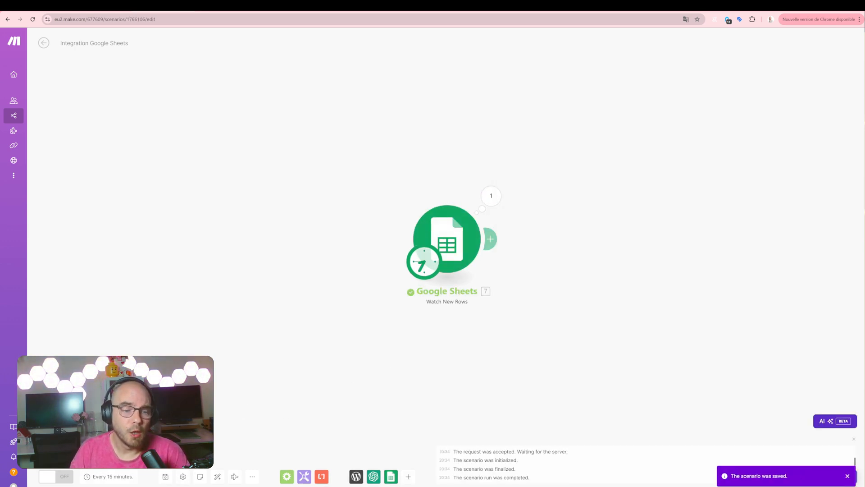
left_click(93, 478)
left_click(494, 224)
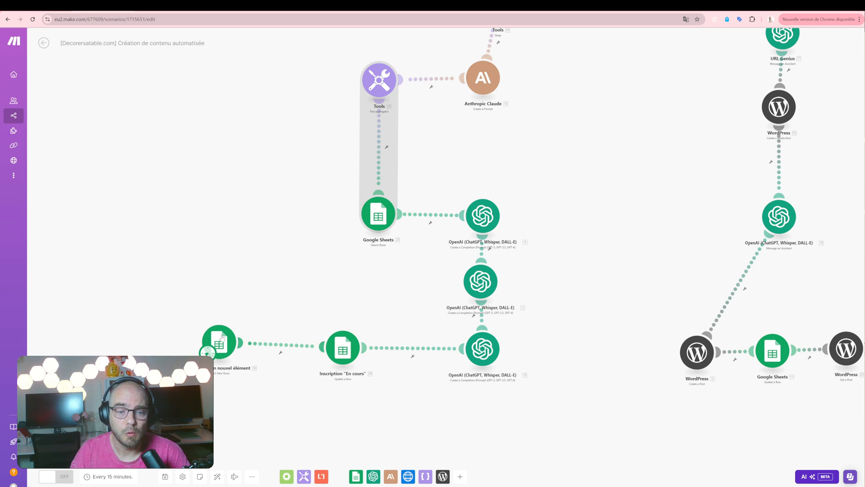
In the "[Decorersatable.com] Création de contenu automatisée" scenario, examine the trigger's row limit and the first OpenAI module's prompt.
left_click(219, 345)
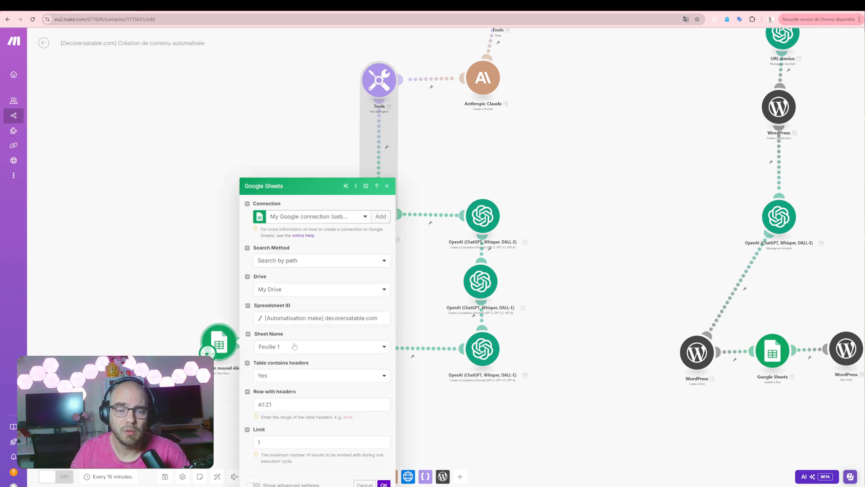
double_click(258, 442)
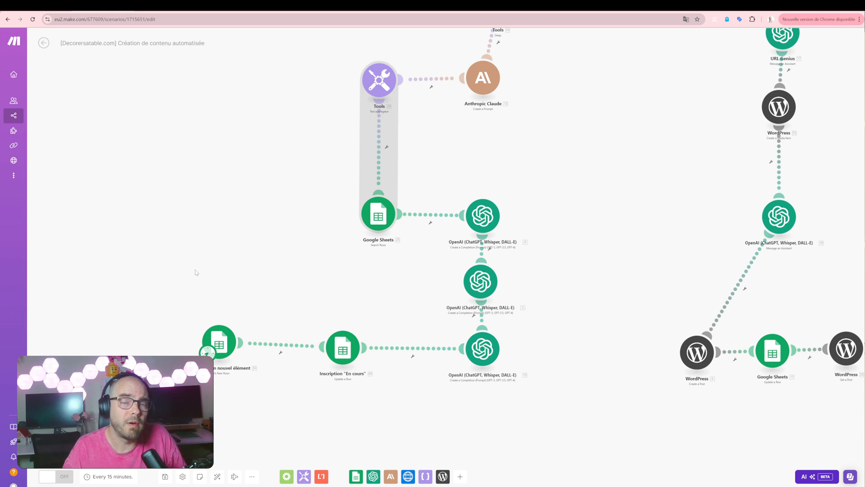
left_click(480, 358)
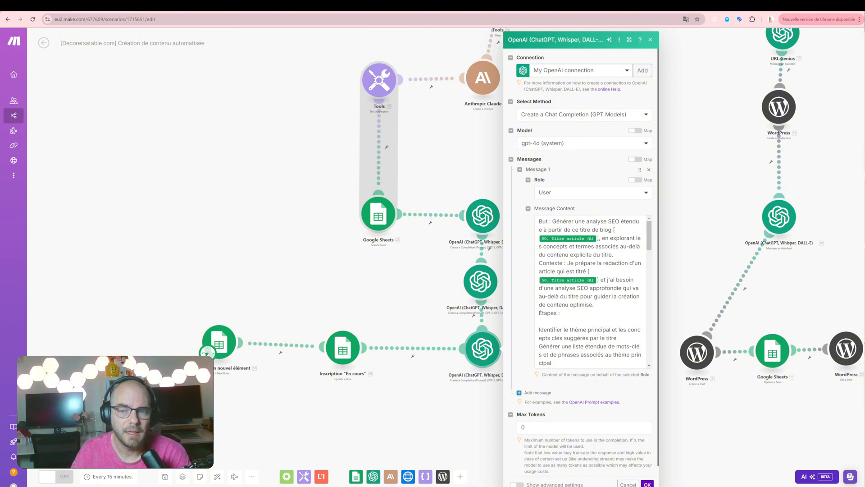
left_click(540, 222)
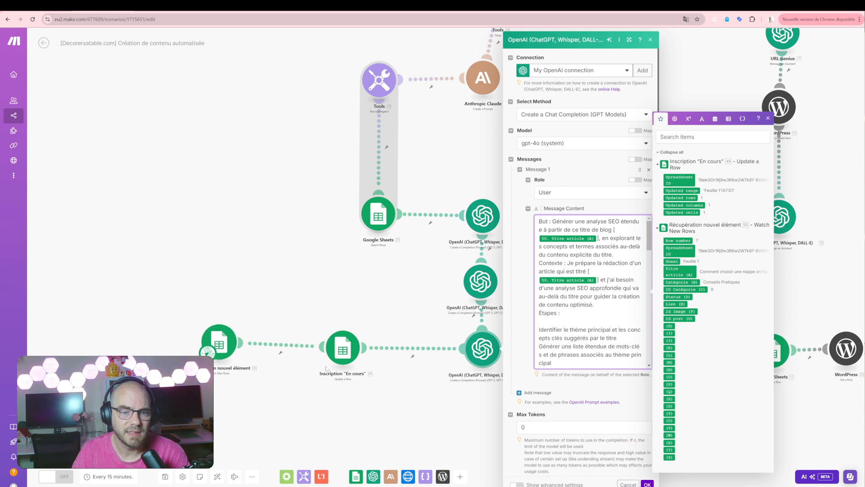
scroll(326, 368, "up", 5)
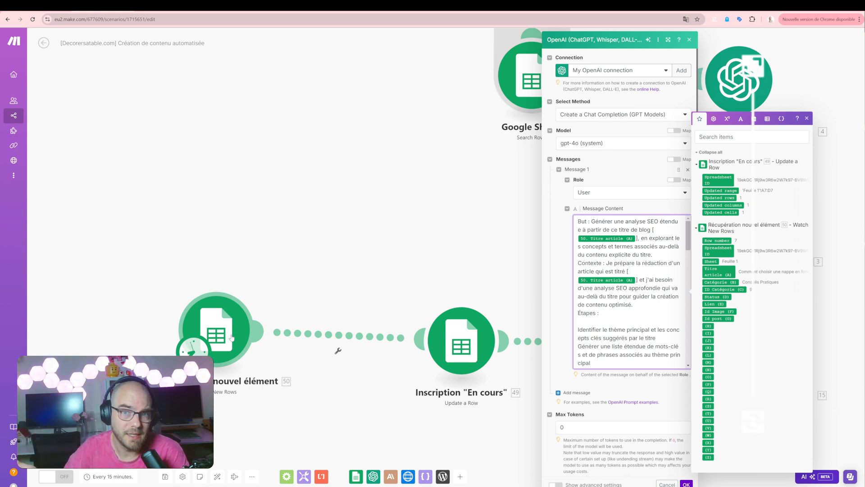
left_click(522, 223)
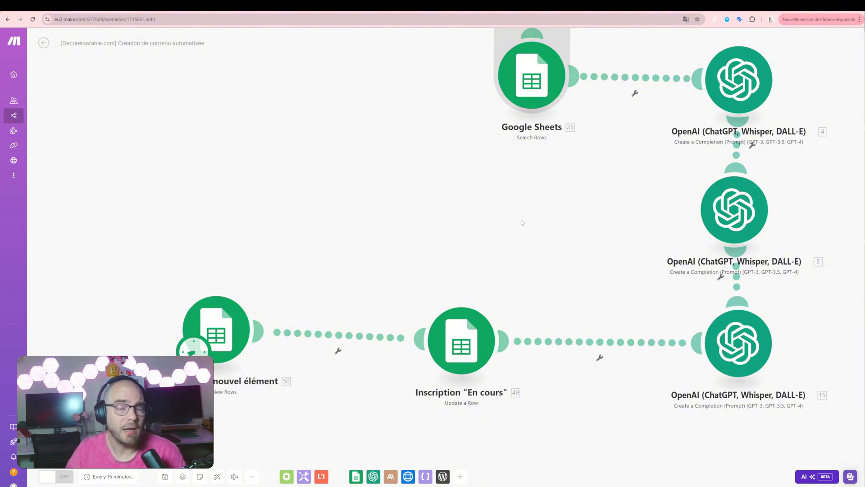
Browse the list of available Google Sheets modules without adding one to the scenario.
left_click_drag(522, 222, 388, 340)
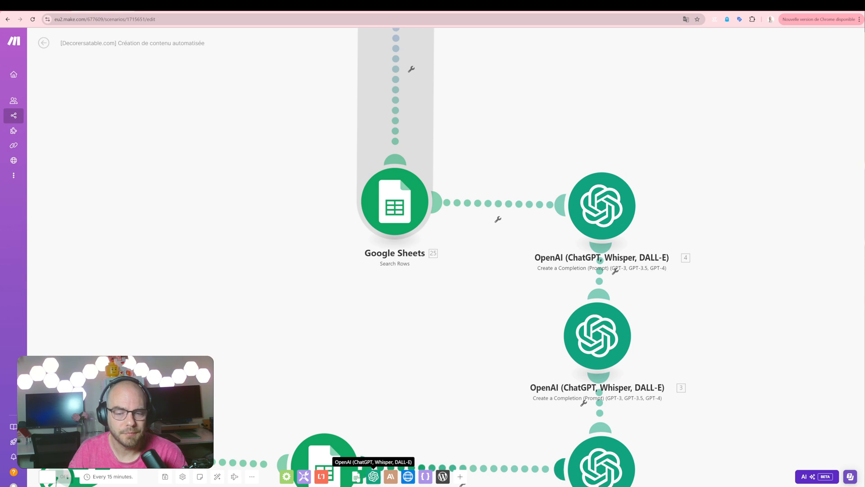
left_click(356, 476)
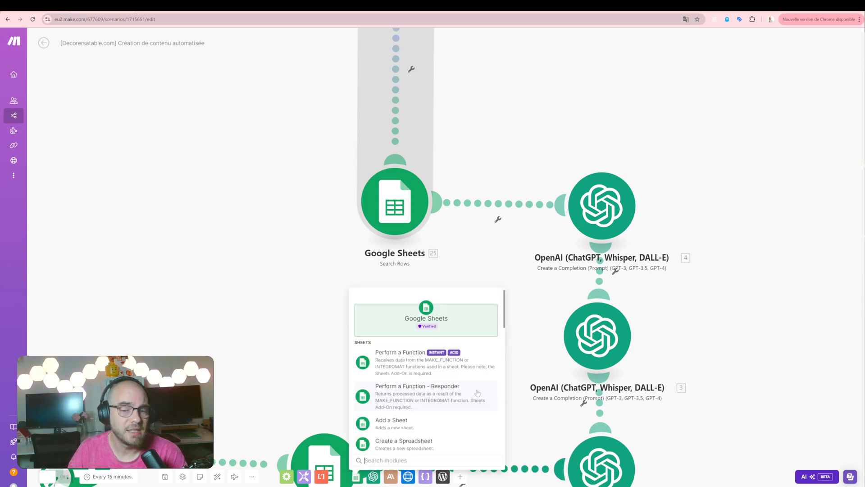
scroll(478, 392, "down", 5)
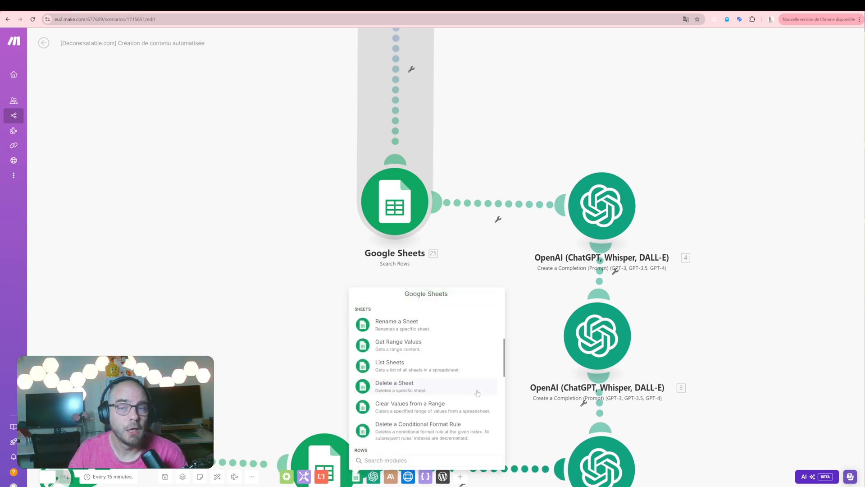
left_click(316, 238)
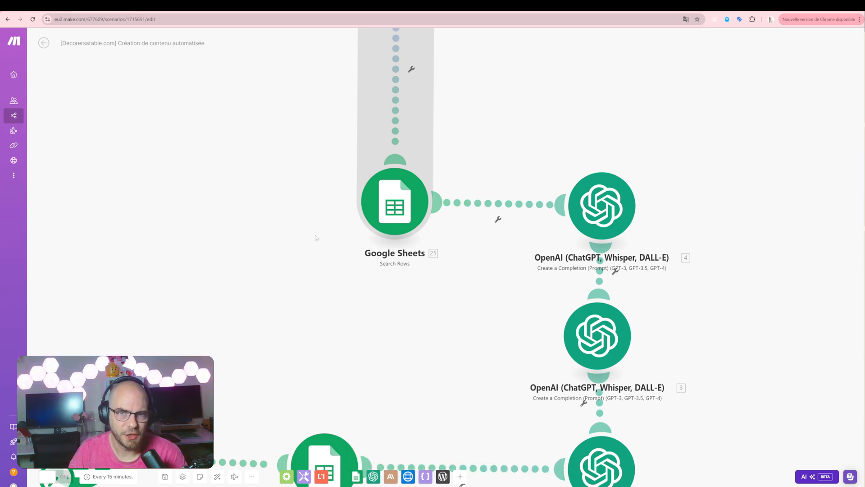
Open the Google Sheets Search Rows module's settings and inspect the available spreadsheet choices.
left_click(373, 210)
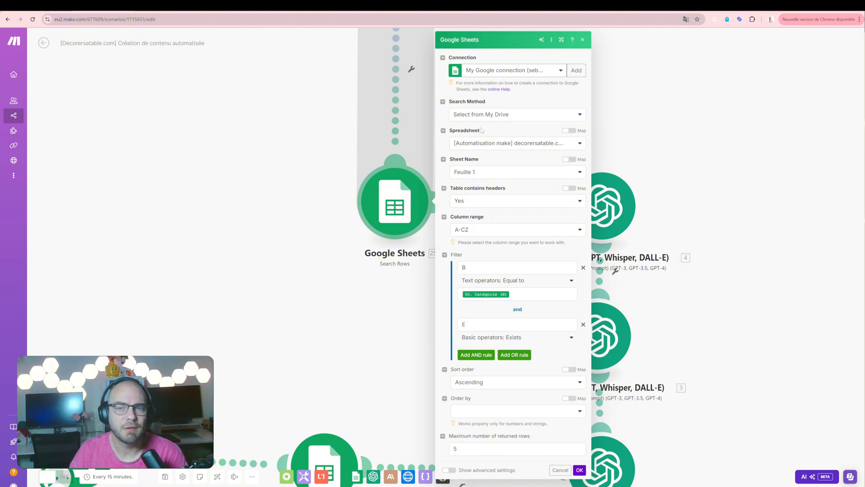
left_click(482, 145)
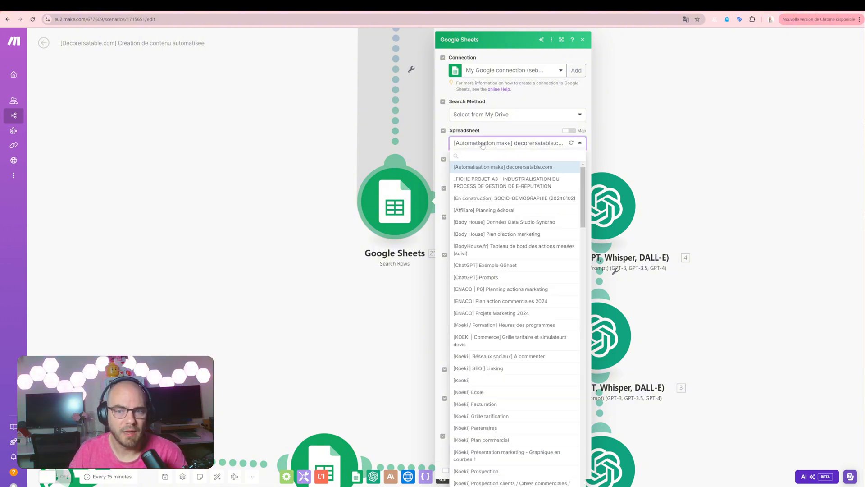
left_click(482, 145)
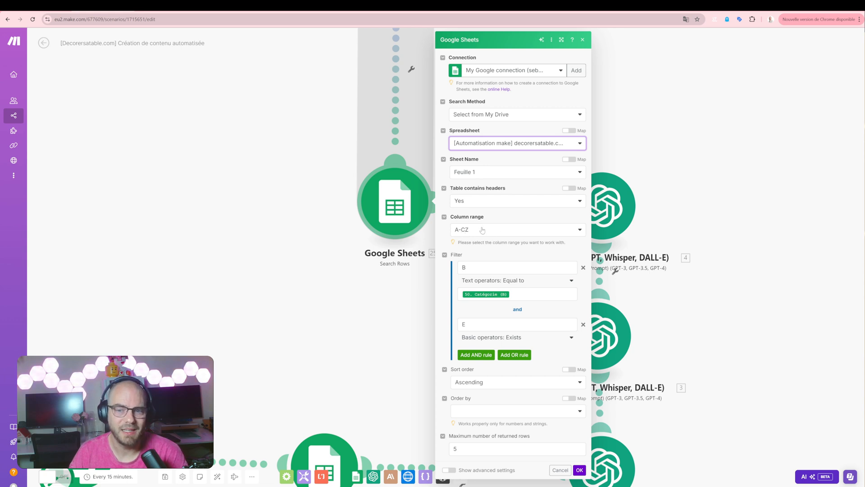
Examine the first filter condition of the Search Rows module: column B, the available comparison operators and the mapped Catégorie value.
left_click(547, 269)
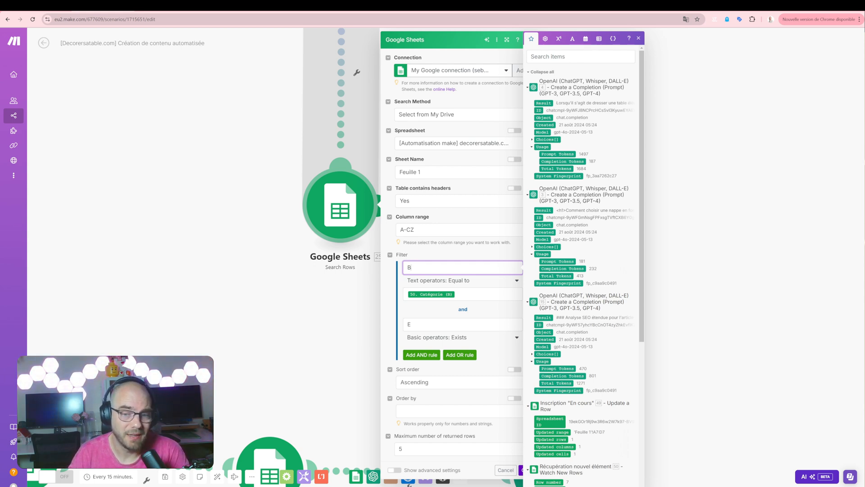
left_click(462, 281)
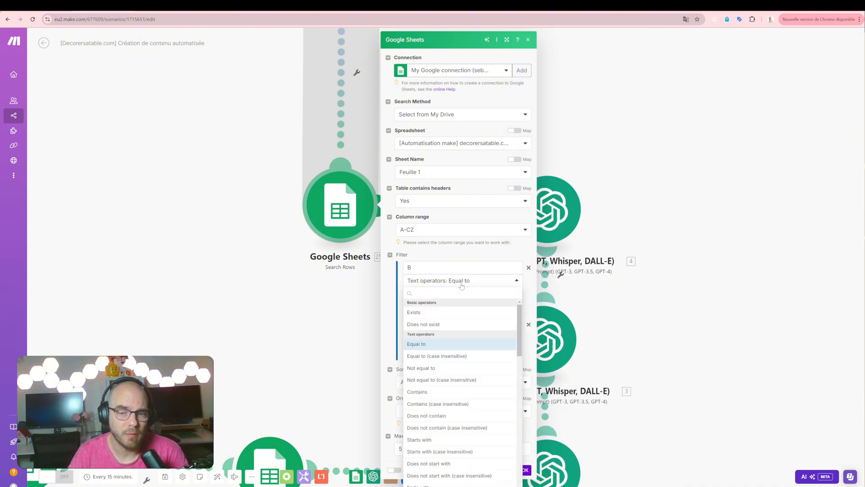
left_click(461, 282)
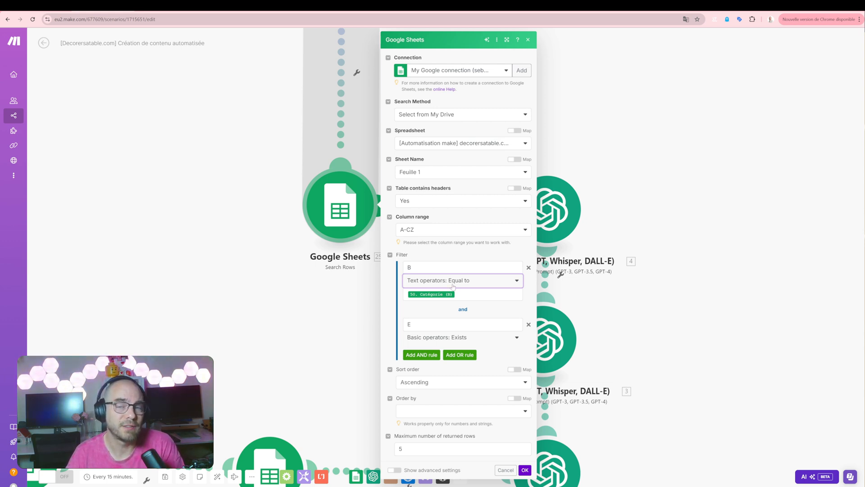
left_click(453, 286)
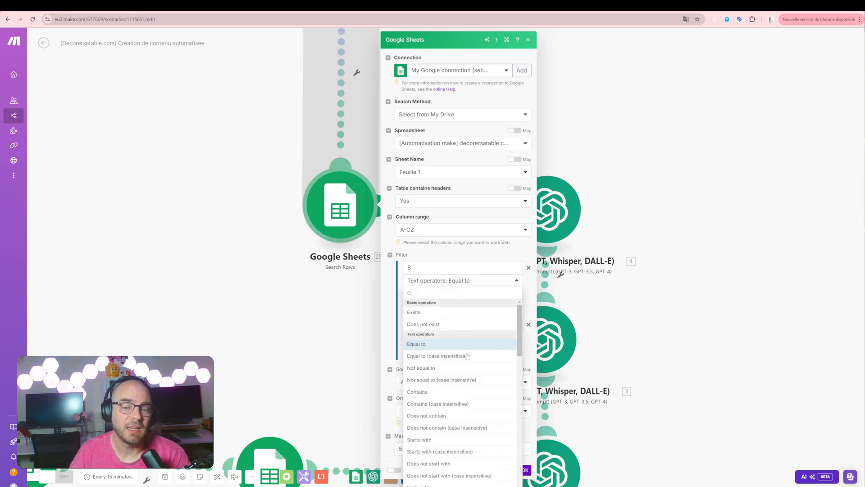
scroll(466, 351, "down", 5)
scroll(467, 356, "down", 3)
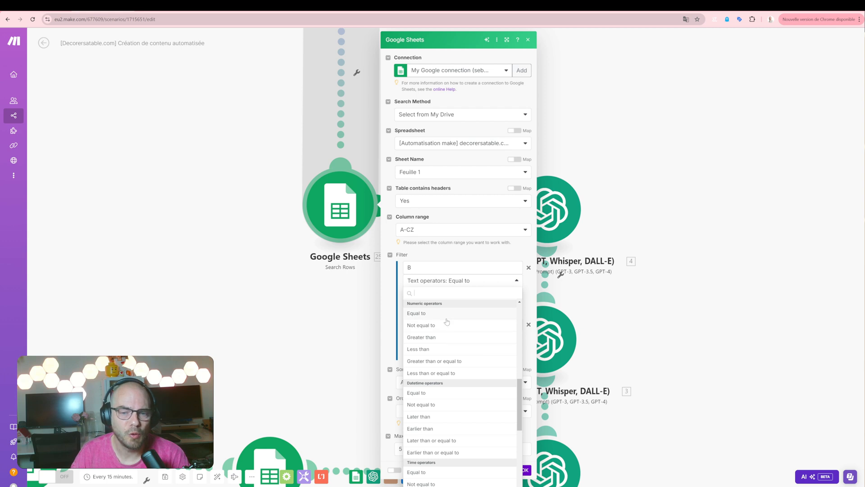
scroll(448, 324, "down", 2)
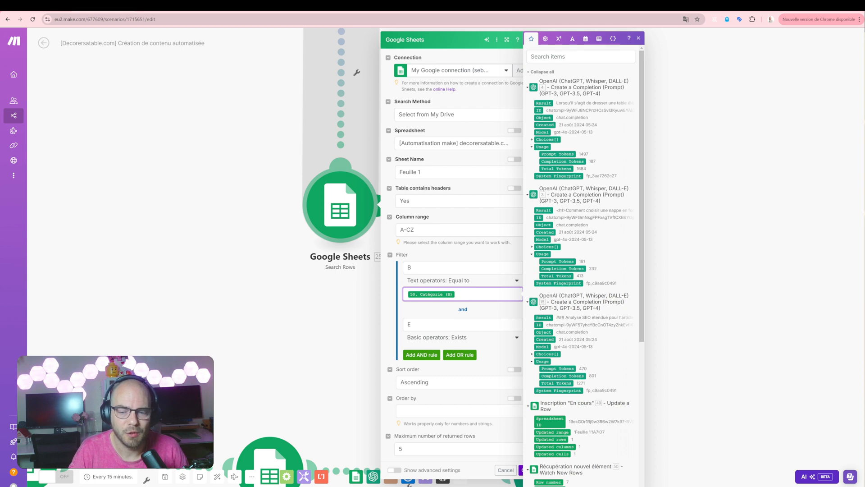
scroll(572, 328, "down", 5)
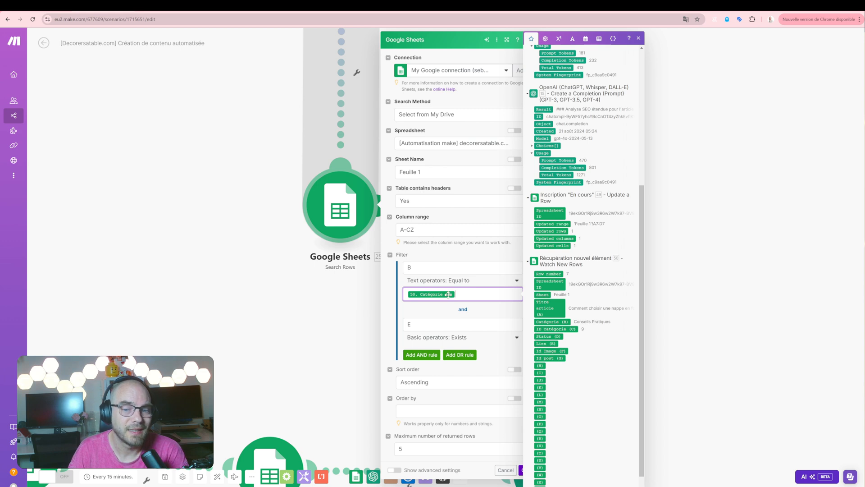
left_click(195, 175)
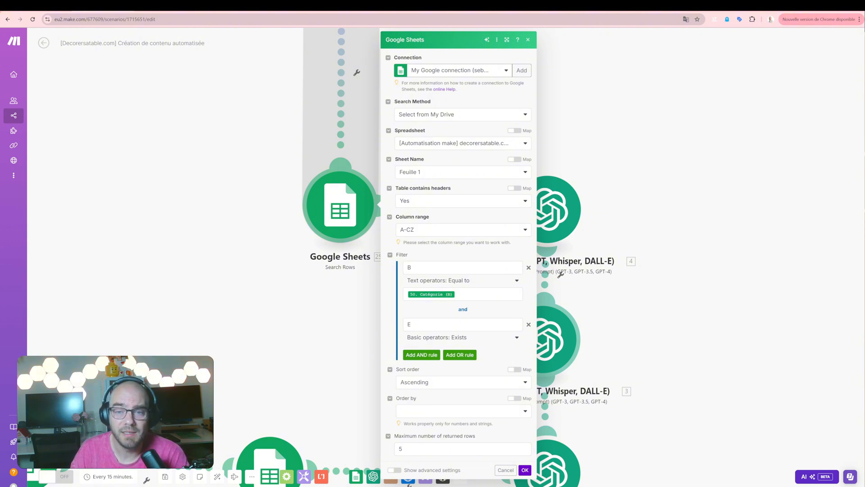
Switch to the decorersatable.com spreadsheet and compare the Catégorie through Lien cells of unpublished and published Conseils Pratiques articles.
left_click(398, 7)
left_click(364, 73)
left_click(366, 195)
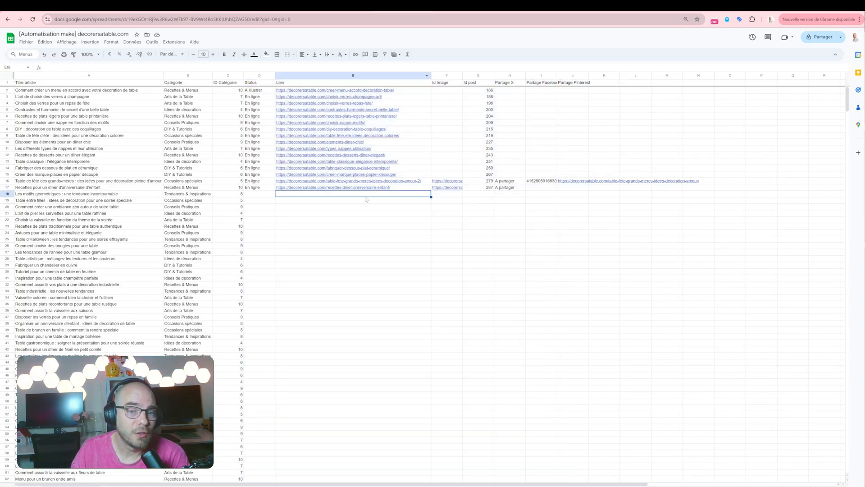
left_click(377, 187)
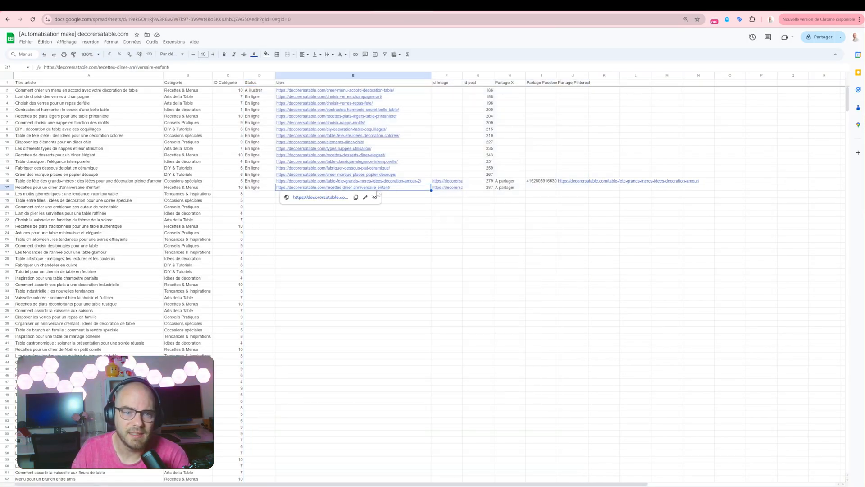
left_click(209, 208)
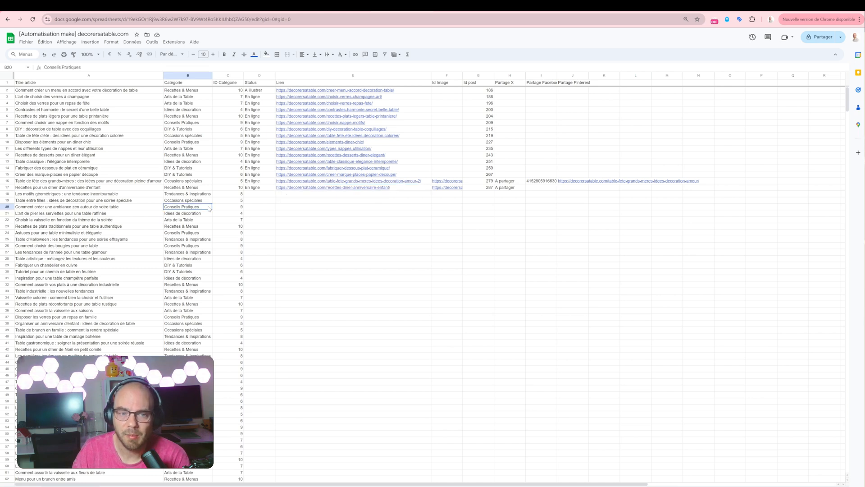
left_click_drag(208, 208, 406, 208)
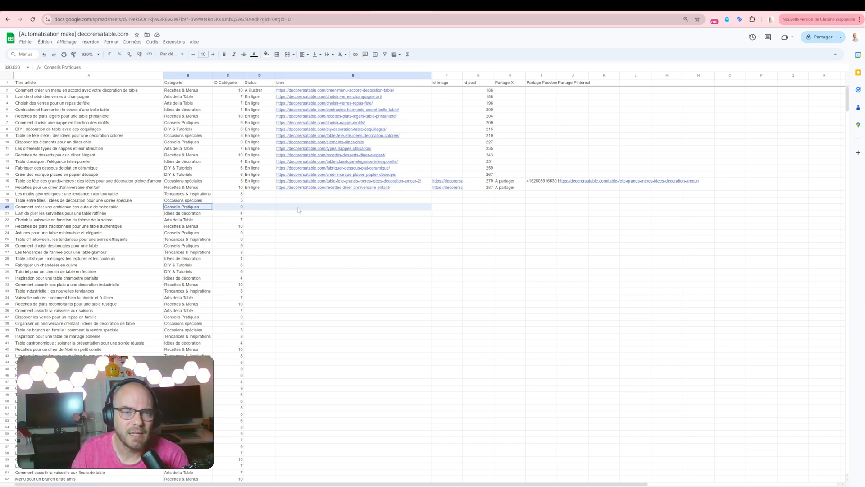
left_click(194, 124)
left_click_drag(194, 126, 293, 124)
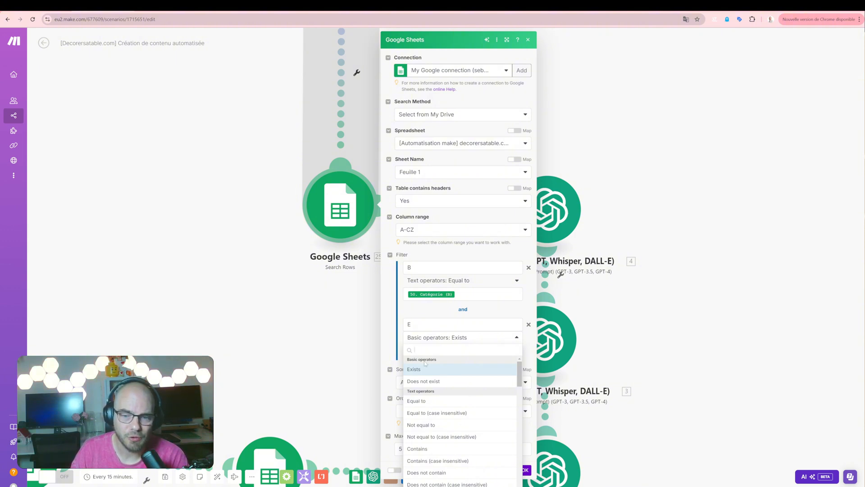
Back in the Search Rows module, review the column E operator, sort order, order-by field and maximum returned rows, and confirm the settings.
left_click(400, 331)
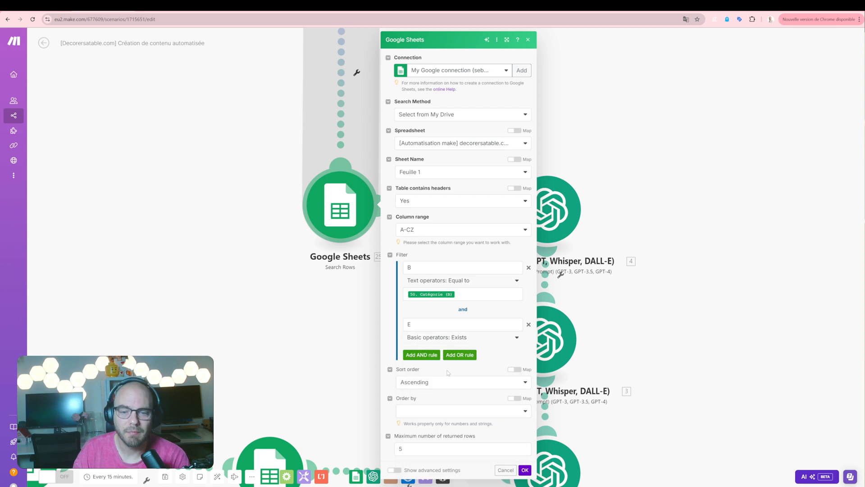
left_click(458, 383)
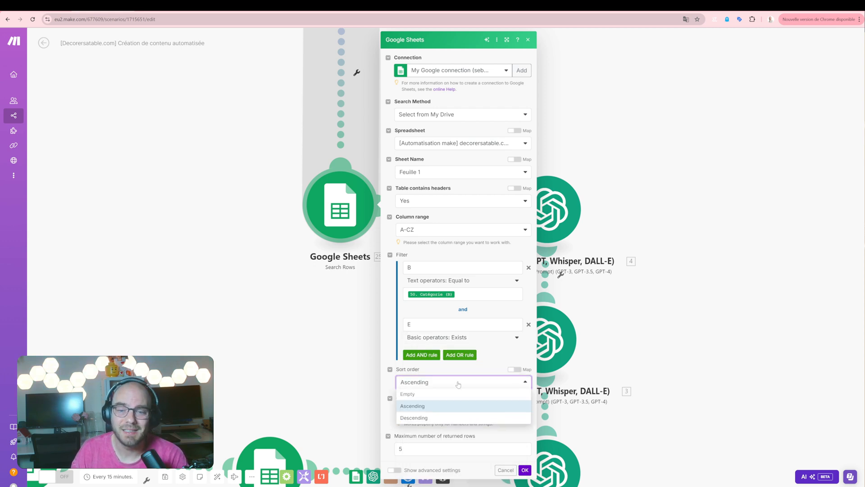
left_click(458, 384)
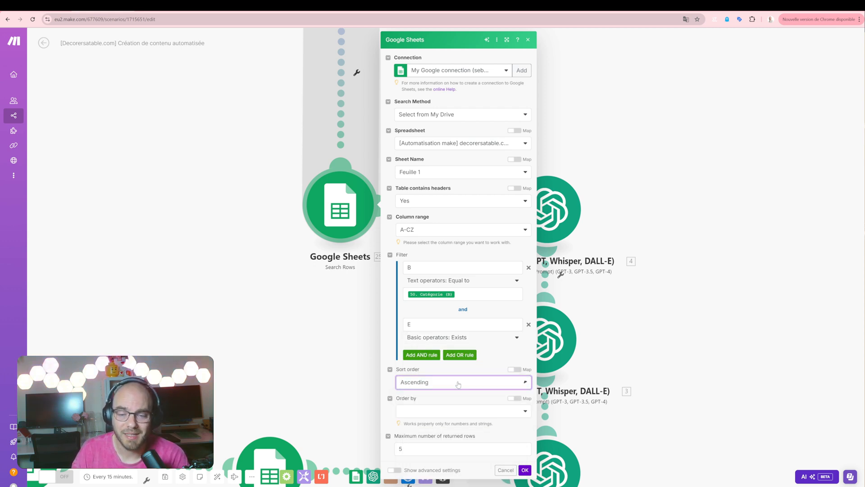
left_click(459, 410)
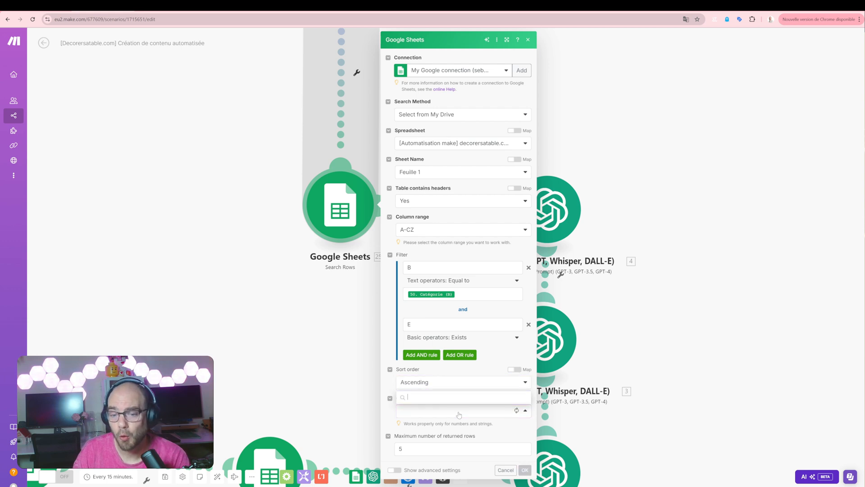
left_click(459, 465)
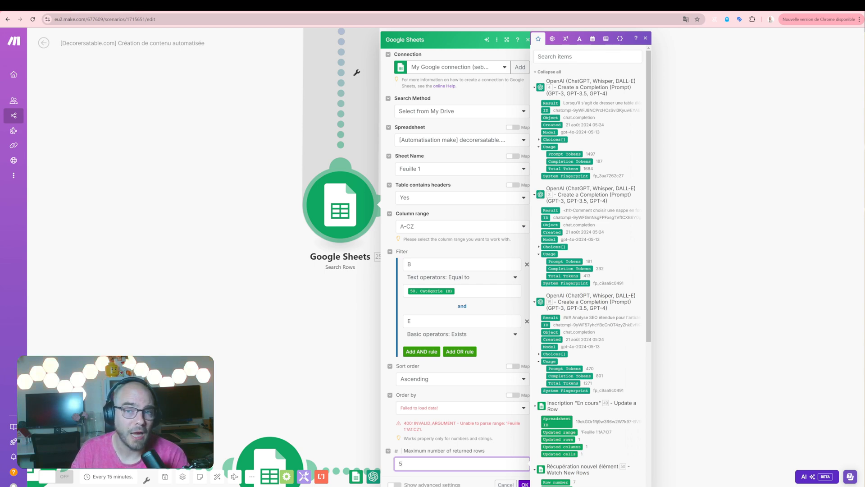
left_click(465, 450)
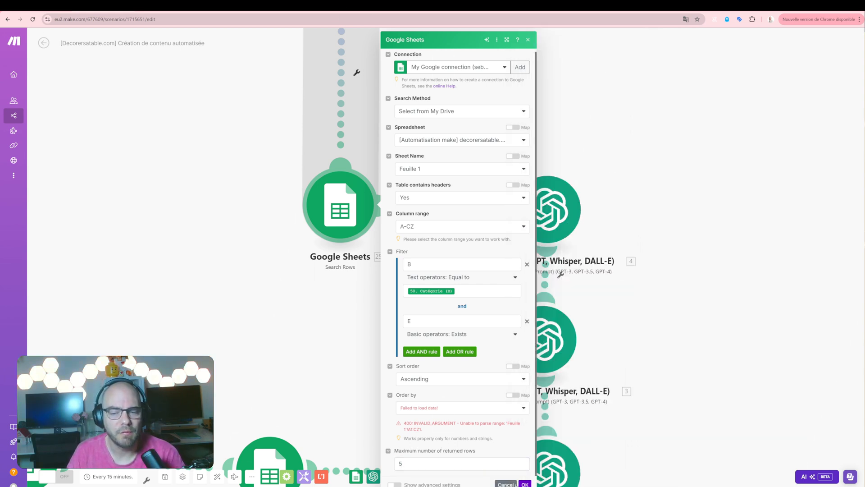
left_click(525, 484)
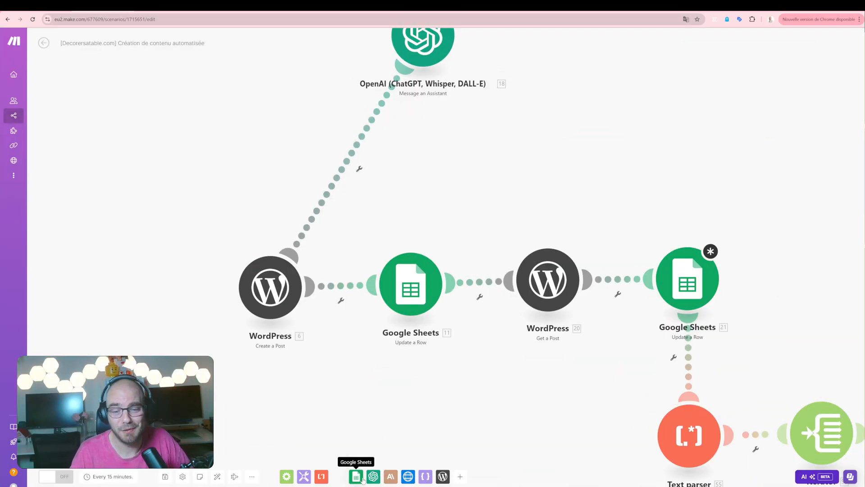
Find the Update a Row action among the available Google Sheets modules.
left_click(363, 480)
scroll(413, 416, "down", 3)
scroll(414, 415, "down", 2)
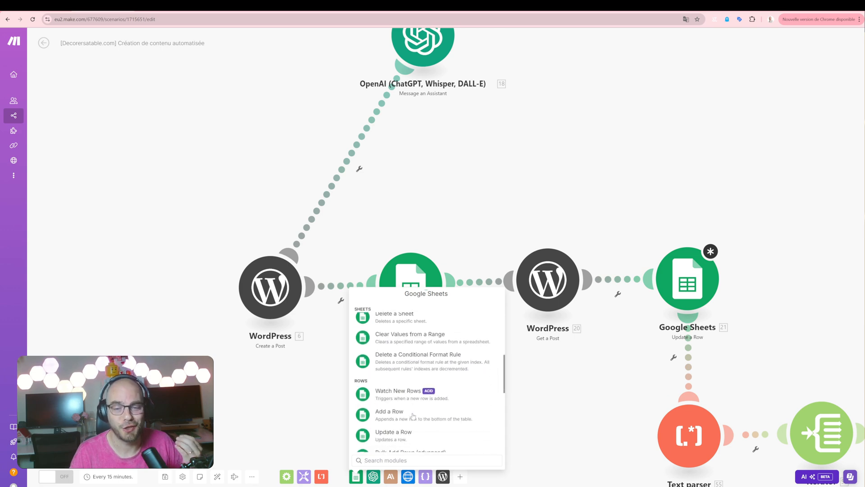
scroll(413, 414, "down", 2)
left_click(413, 402)
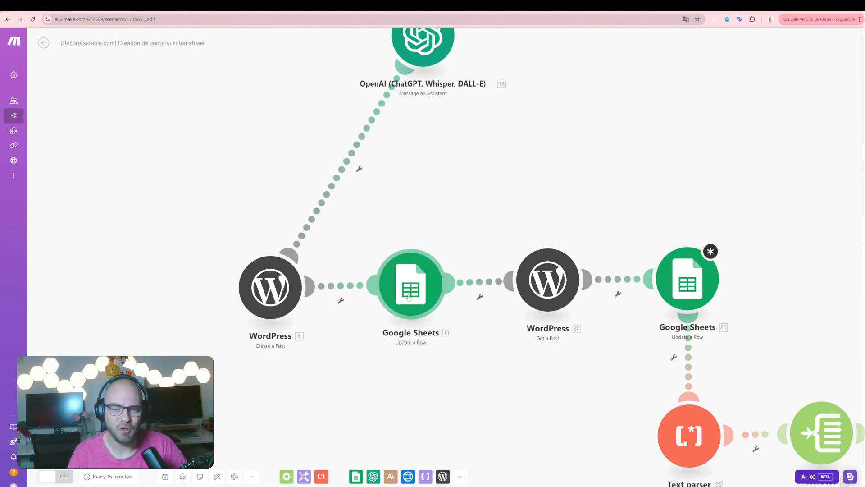
Open the Google Sheets Update a Row module after WordPress Create a Post and examine its row number mapping and column values.
left_click(409, 296)
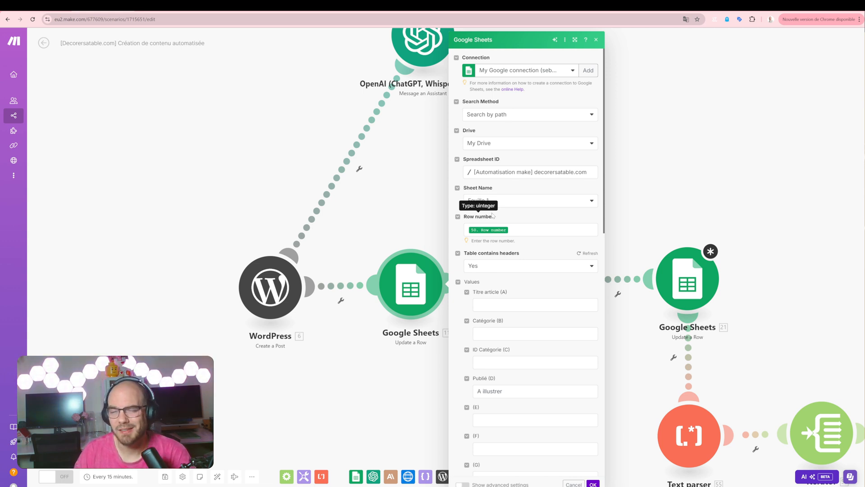
left_click(532, 229)
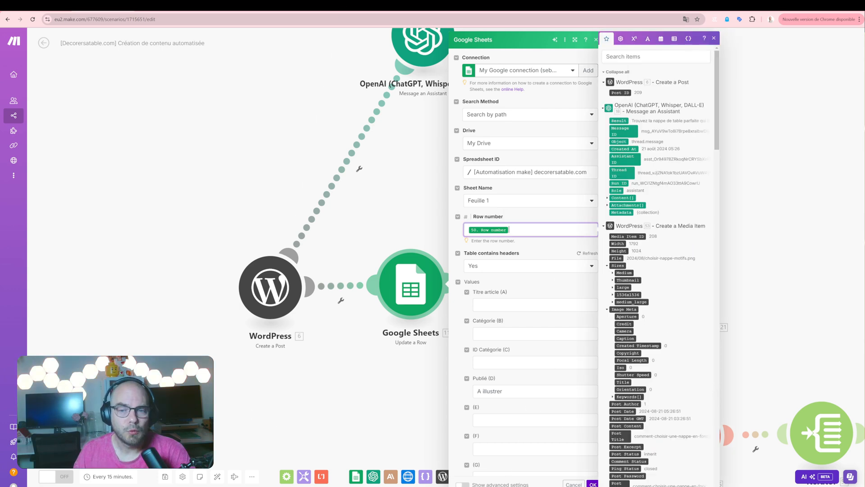
scroll(658, 270, "down", 10)
scroll(674, 297, "down", 3)
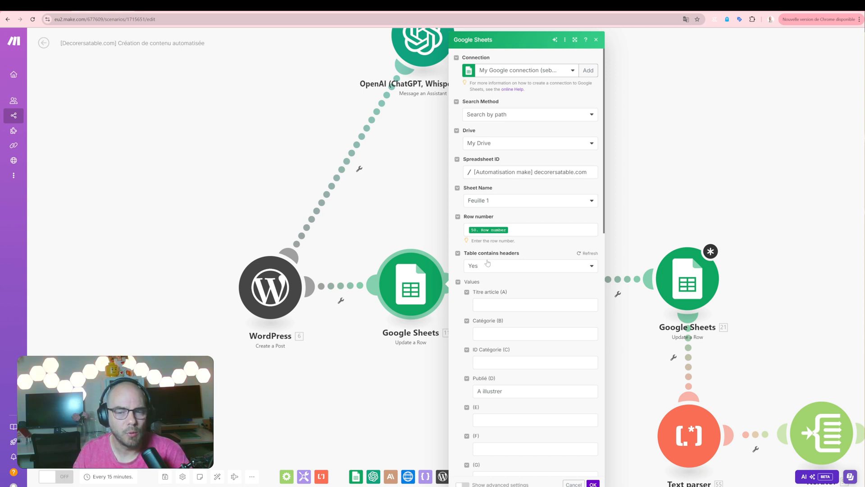
scroll(487, 270, "down", 2)
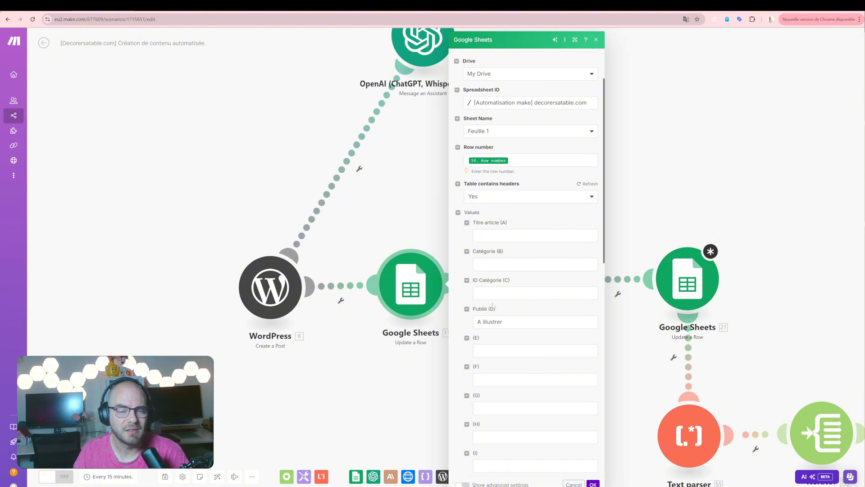
Inspect the Publié (D) status value and the following column fields of the Update a Row module, and confirm the settings.
left_click(493, 321)
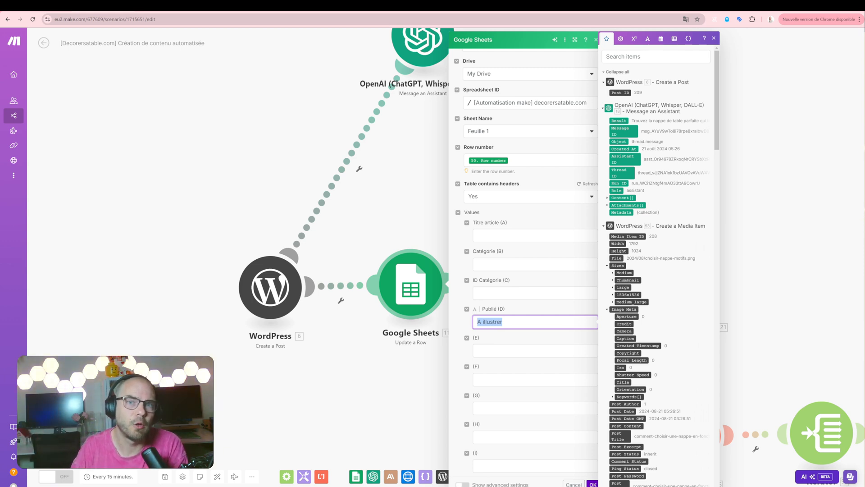
key("Tab")
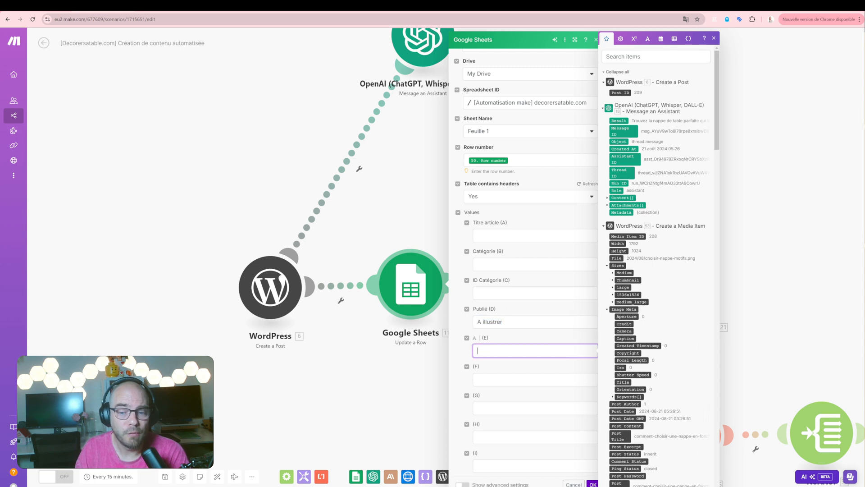
scroll(552, 459, "down", 10)
left_click(593, 485)
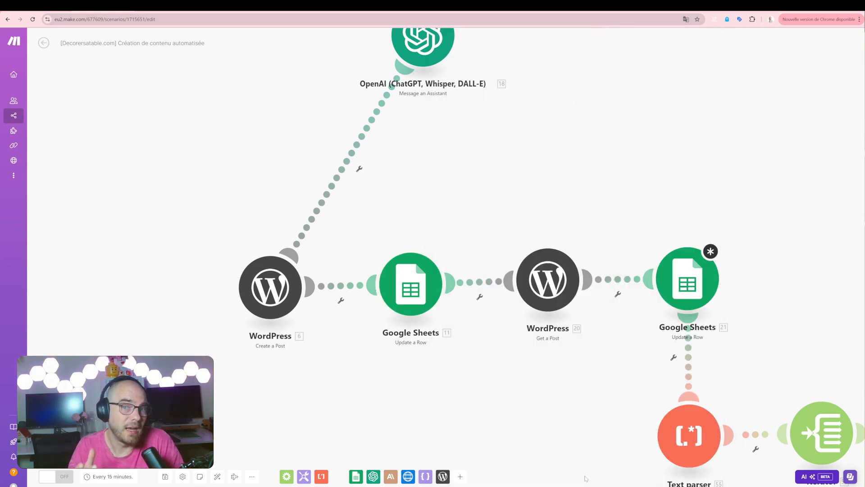